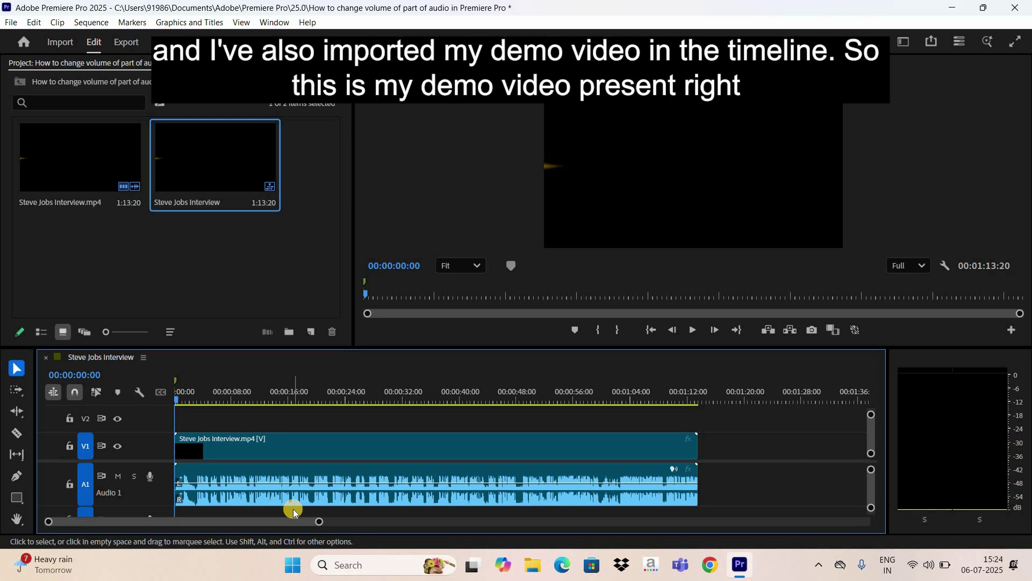
# - Select the Steve Jobs Interview clip and play the sequence briefly, stopping at 00:00:06:10
pyautogui.click(296, 481)
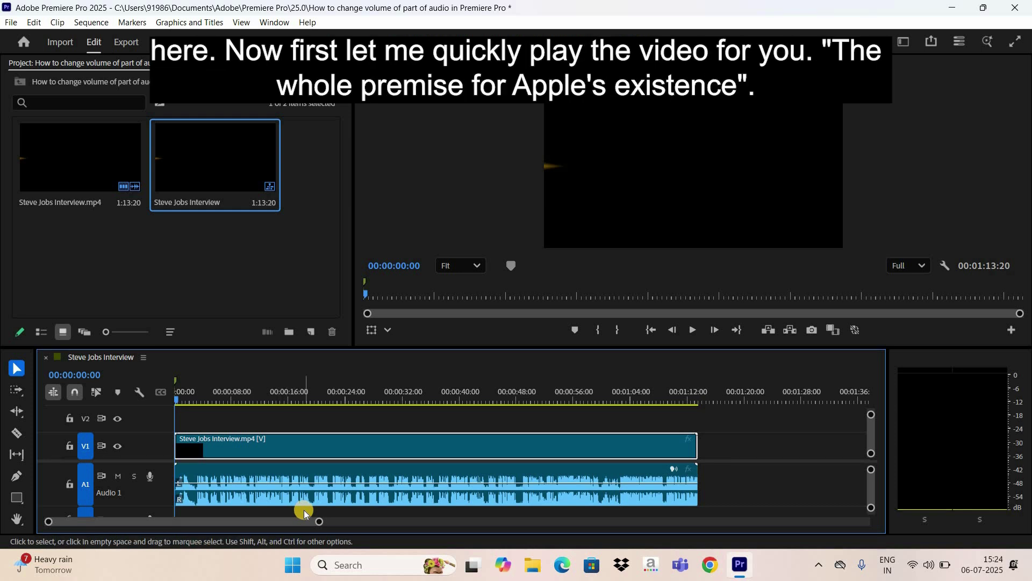
pyautogui.press('space')
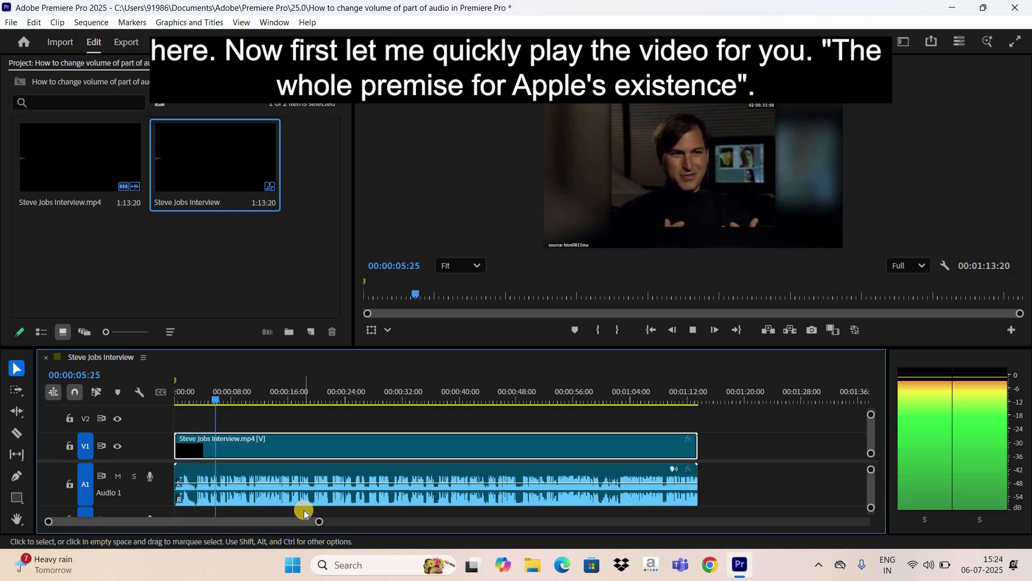
pyautogui.press('space')
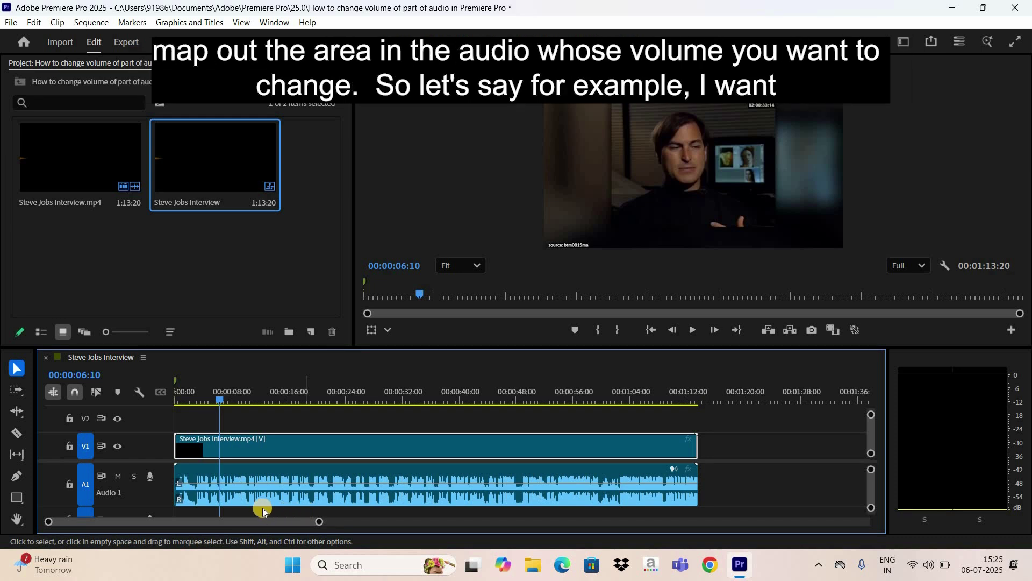
# - Zoom the timeline in so it spans the clip's first twelve seconds
pyautogui.click(182, 513)
pyautogui.press('=')
pyautogui.press('=')
pyautogui.press('=')
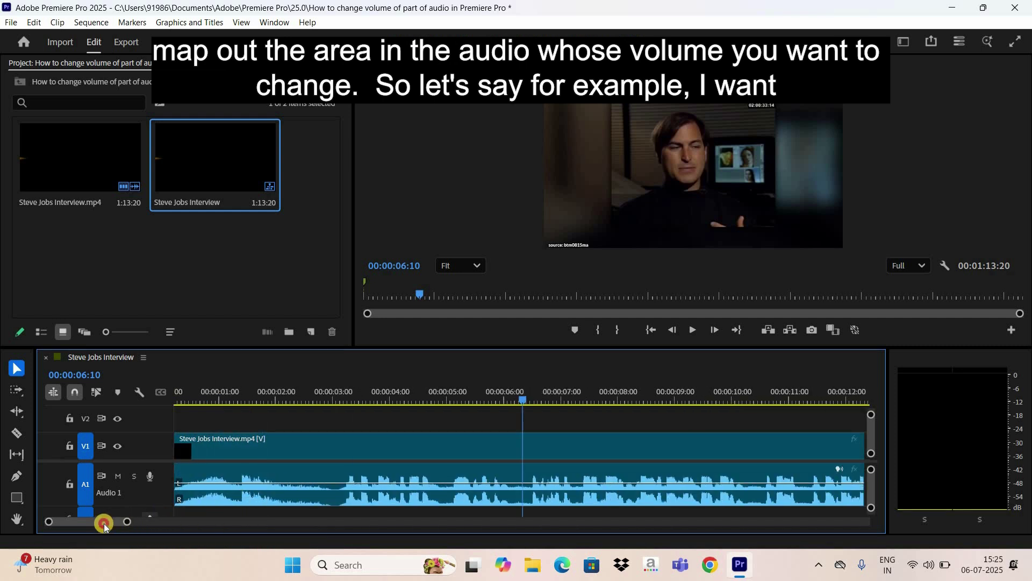
pyautogui.scroll(1, 201, 479)
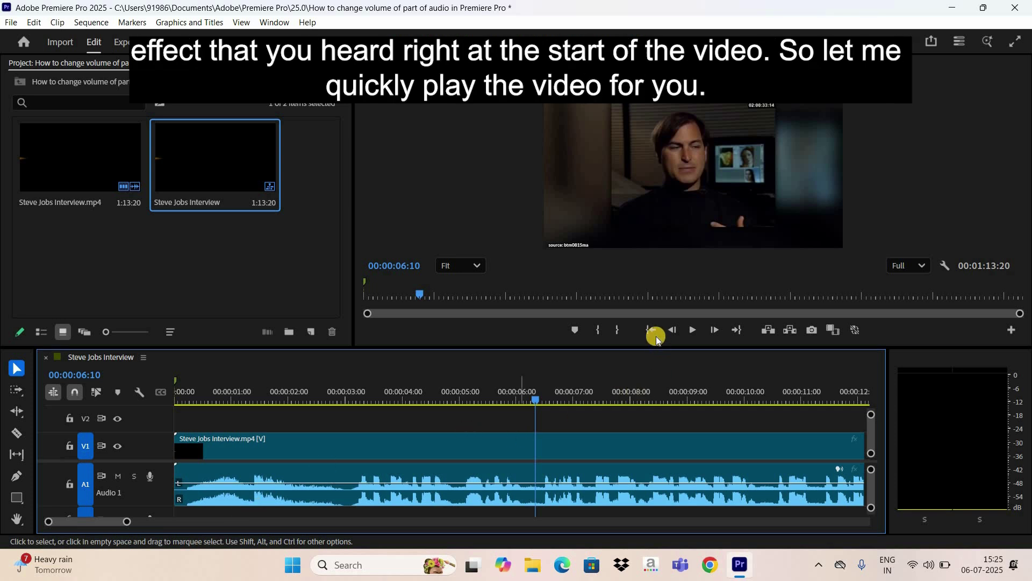
# - Replay the intro from the sequence start, stopping at 00:00:02:29
pyautogui.press('Home')
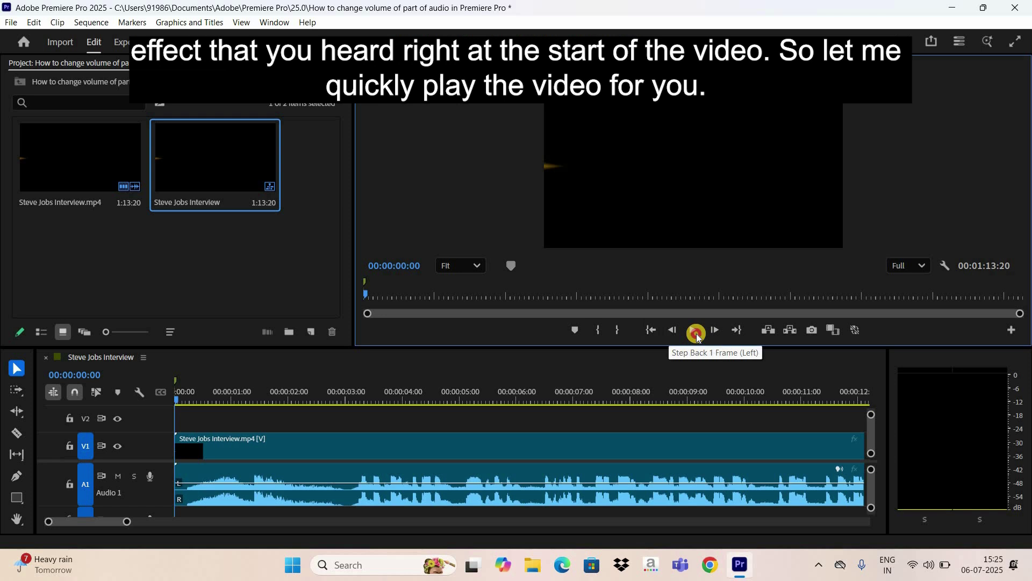
pyautogui.click(695, 333)
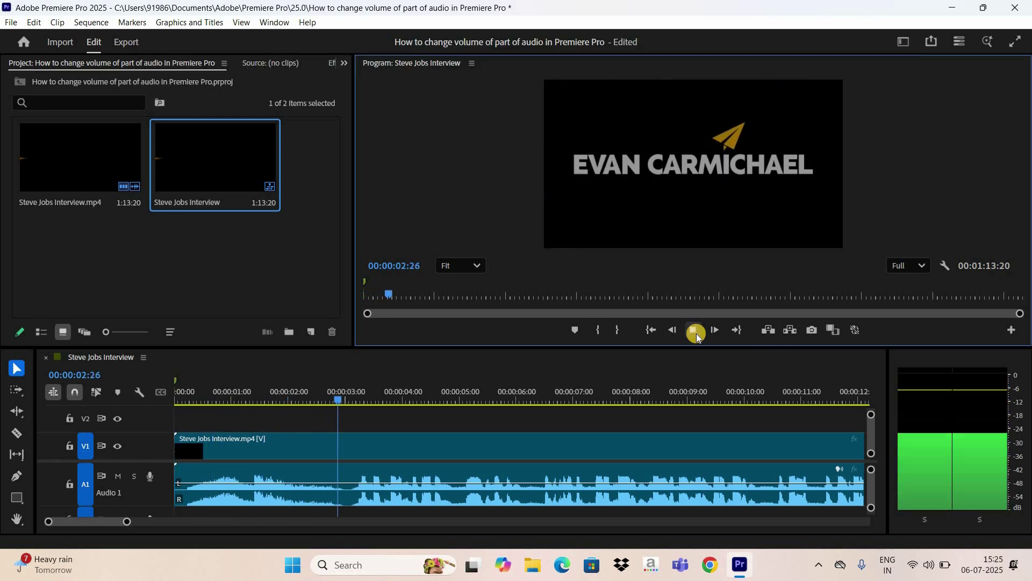
pyautogui.click(696, 334)
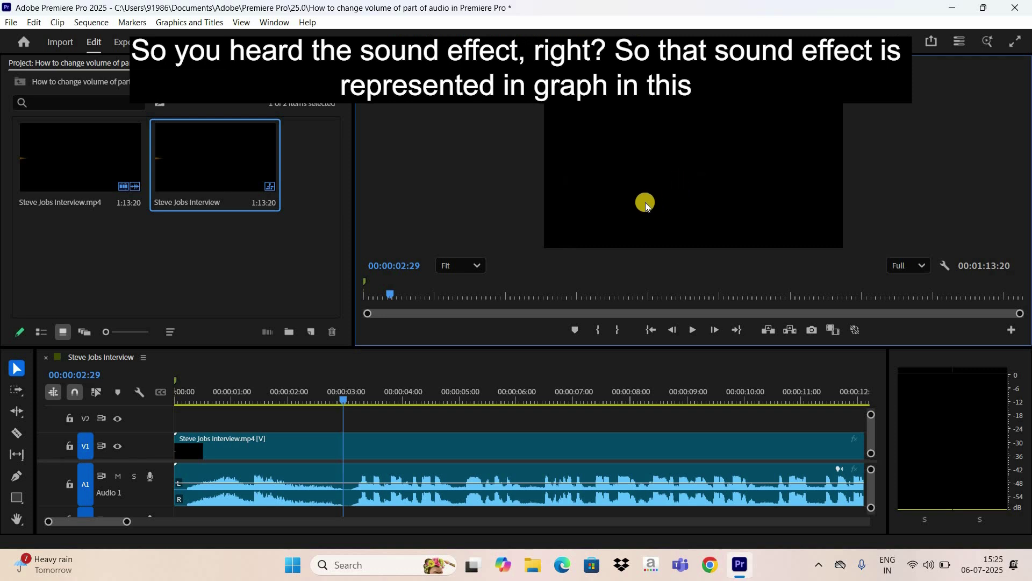
# - Zoom the timeline to the first six seconds and inspect Audio 1's volume line
pyautogui.click(247, 510)
pyautogui.press('=')
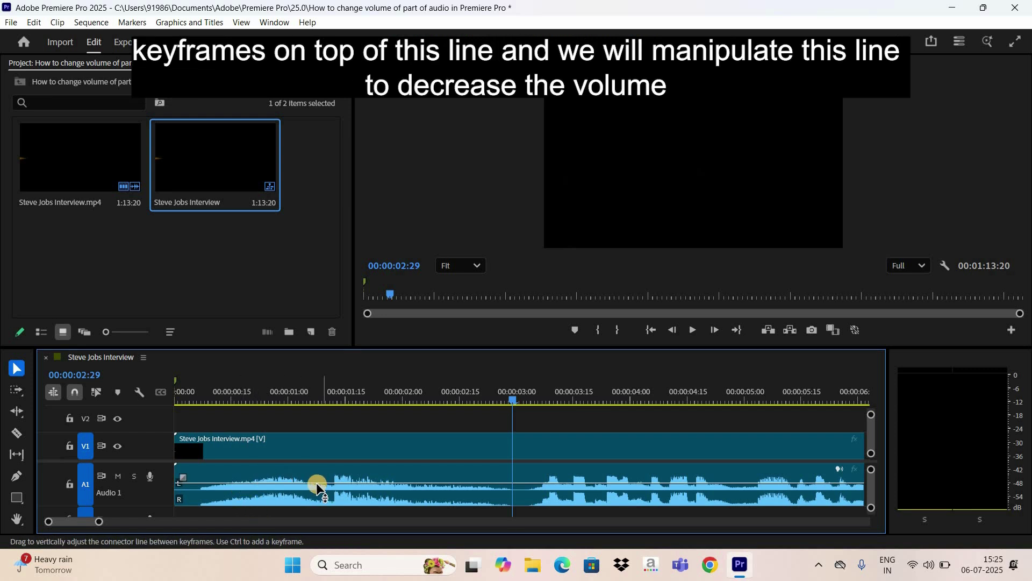
pyautogui.moveTo(317, 483); pyautogui.dragTo(328, 482)
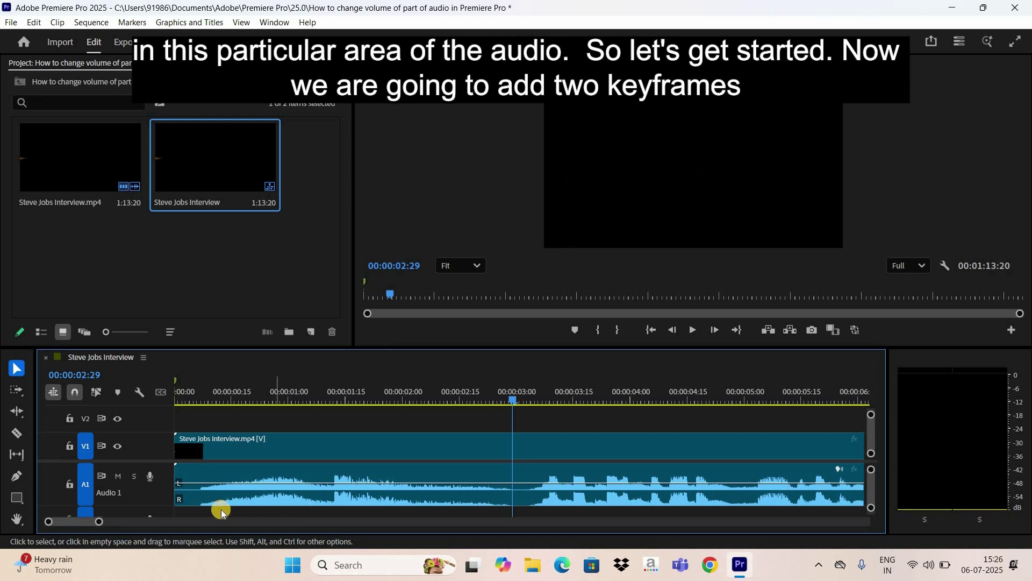
pyautogui.keyDown('ctrl'); pyautogui.click(190, 483); pyautogui.keyUp('ctrl')
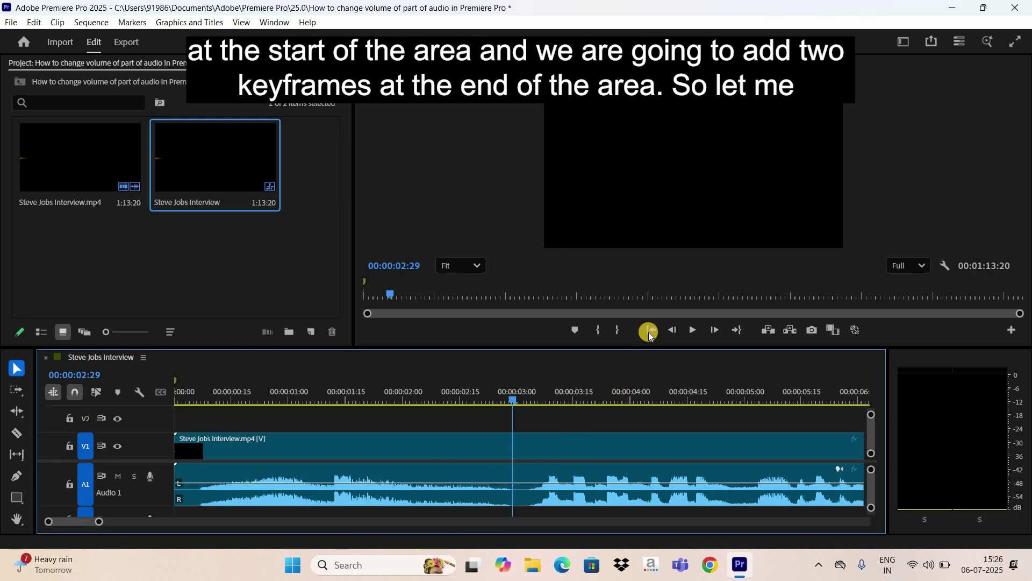
# - Add Audio 1 volume keyframe pairs at the clip start and around 00:00:03:00
pyautogui.press('Home')
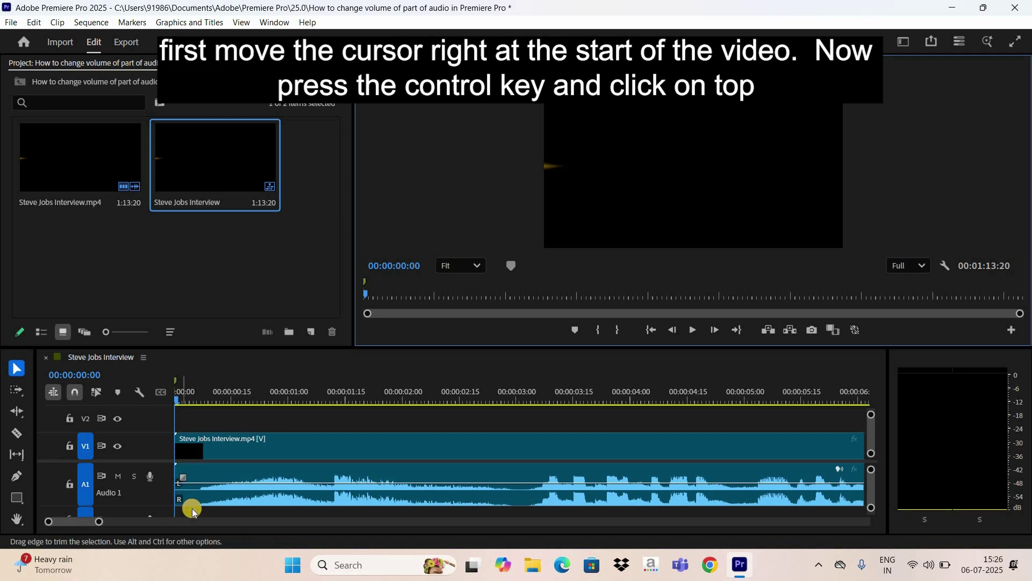
pyautogui.keyDown('ctrl'); pyautogui.click(180, 483); pyautogui.keyUp('ctrl')
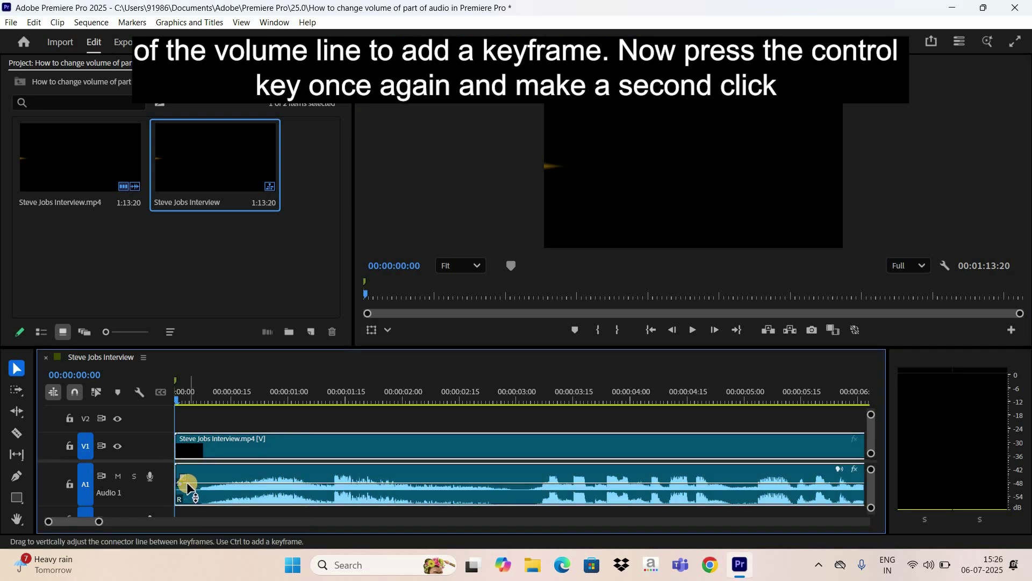
pyautogui.press('ctrl')
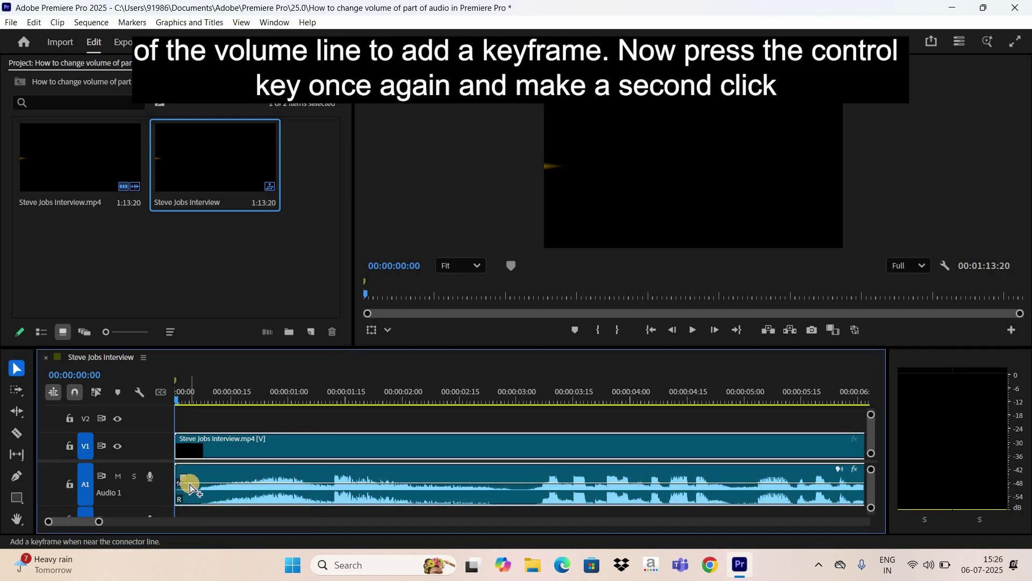
pyautogui.keyDown('ctrl'); pyautogui.click(189, 485); pyautogui.keyUp('ctrl')
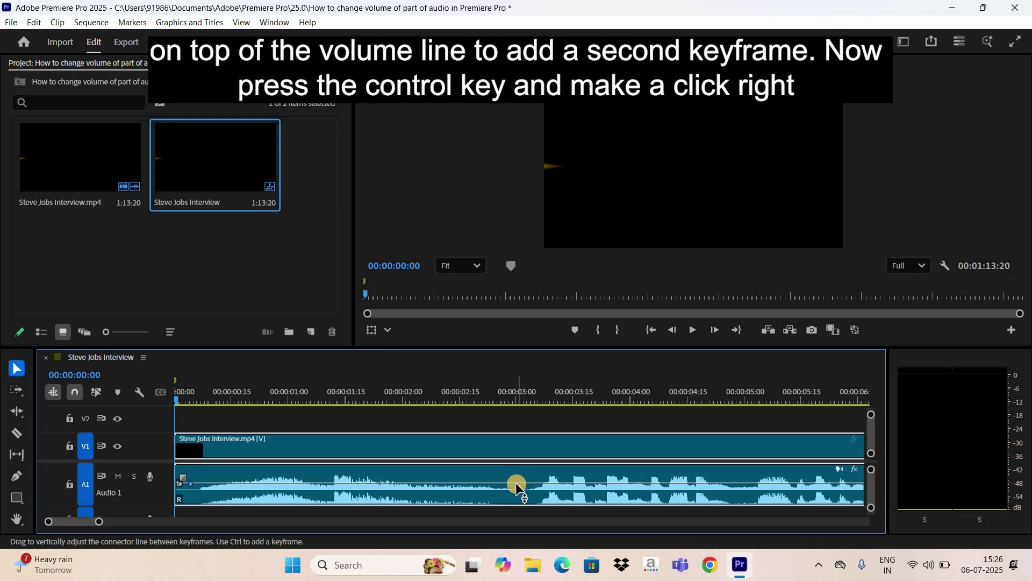
pyautogui.moveTo(517, 487)
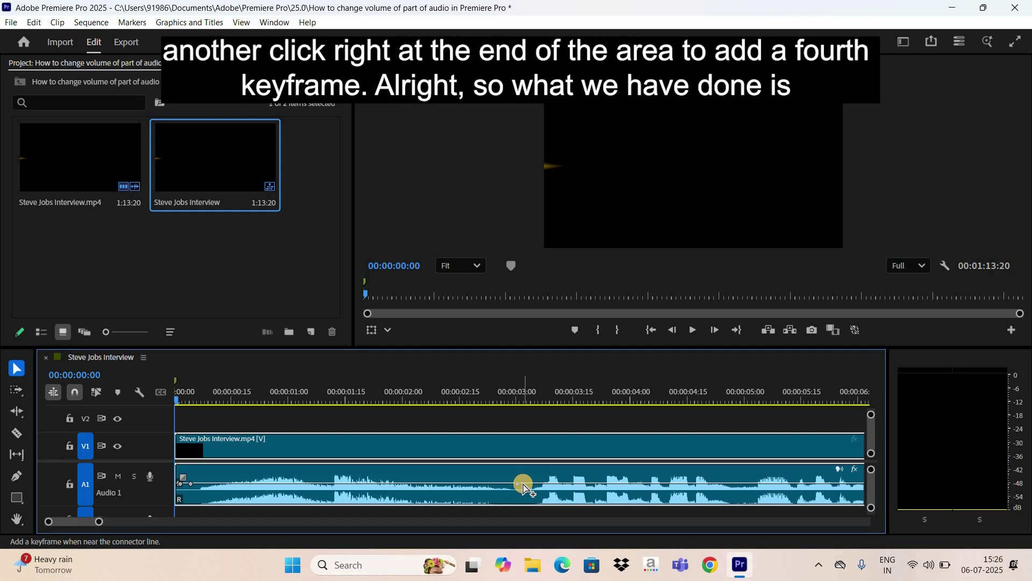
pyautogui.click(523, 484)
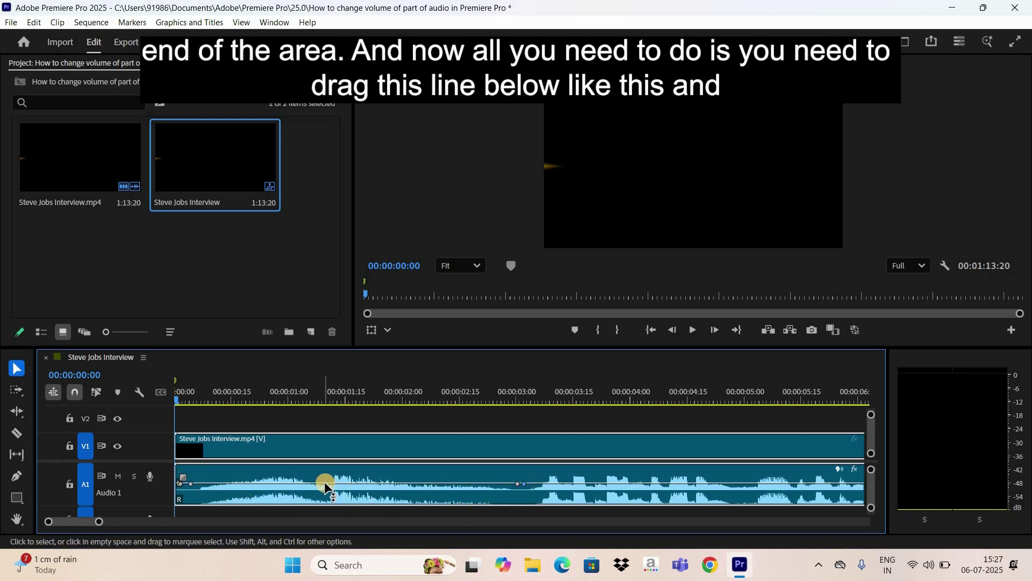
# - Drag the volume between the inner keyframes to the bottom and preview the muted intro
pyautogui.moveTo(325, 484); pyautogui.dragTo(326, 512)
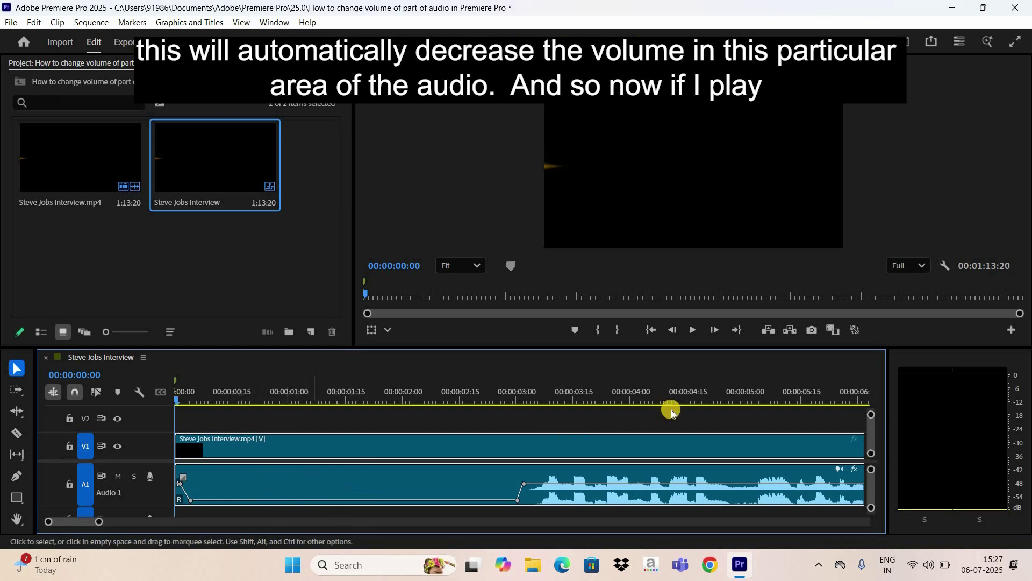
pyautogui.click(694, 330)
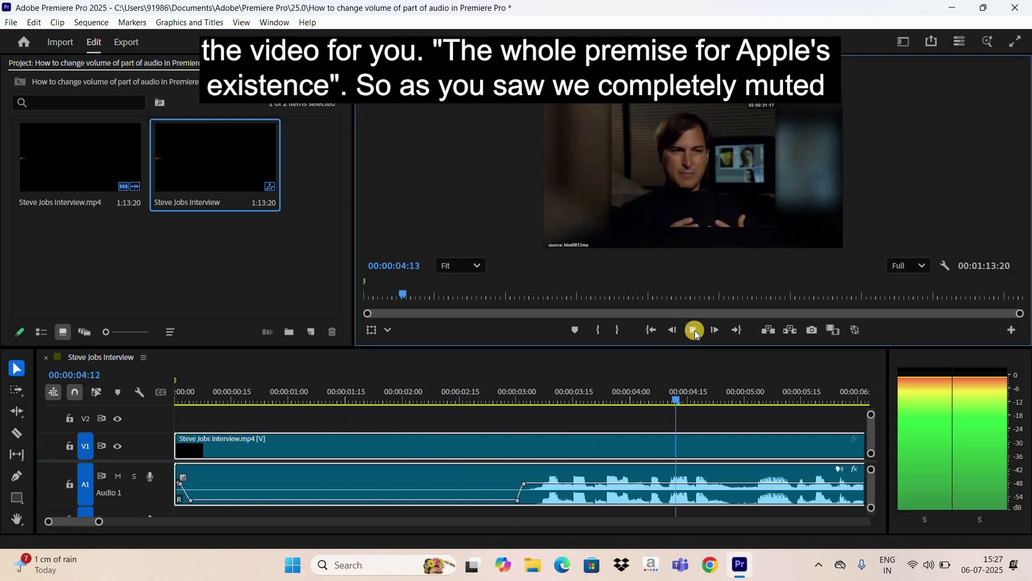
pyautogui.click(694, 330)
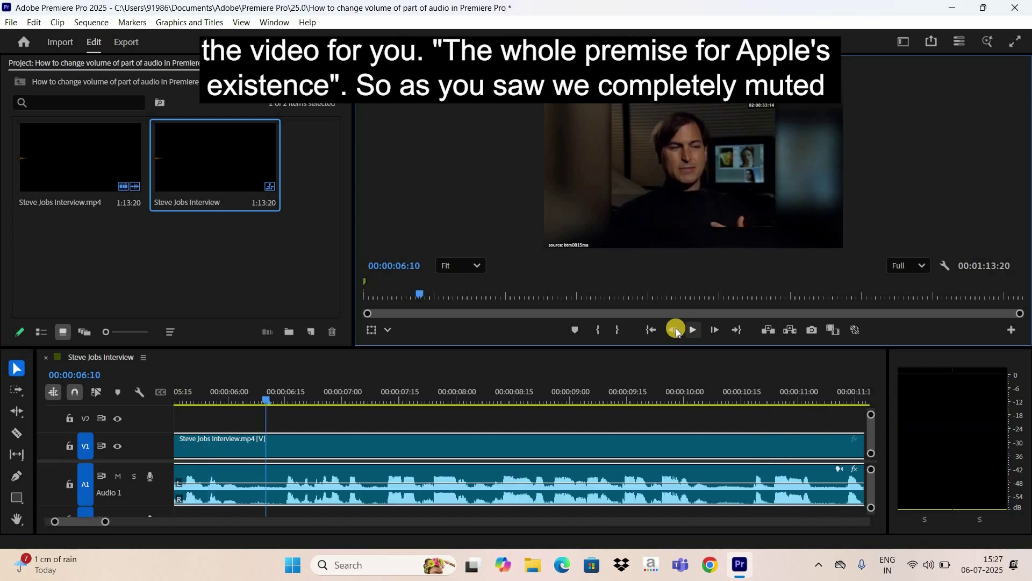
pyautogui.click(652, 329)
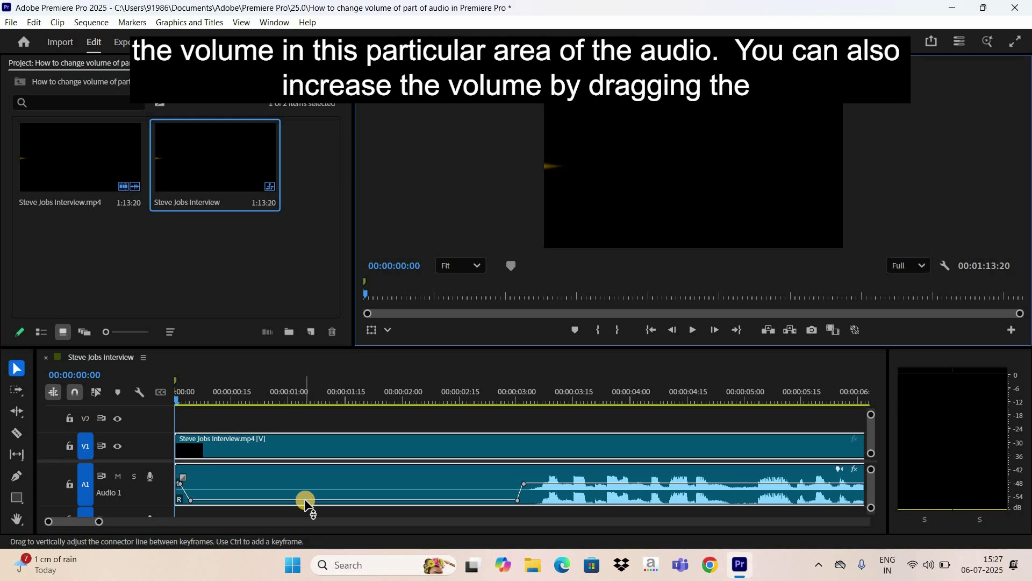
# - Raise the opening section's volume to about +15 dB and preview the louder audio
pyautogui.moveTo(305, 497); pyautogui.dragTo(398, 392)
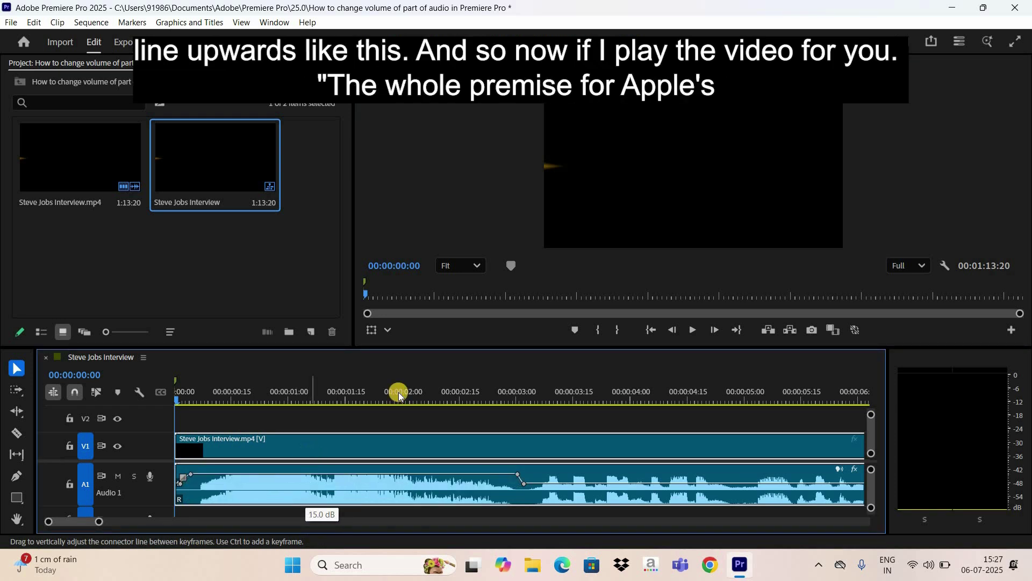
pyautogui.click(692, 332)
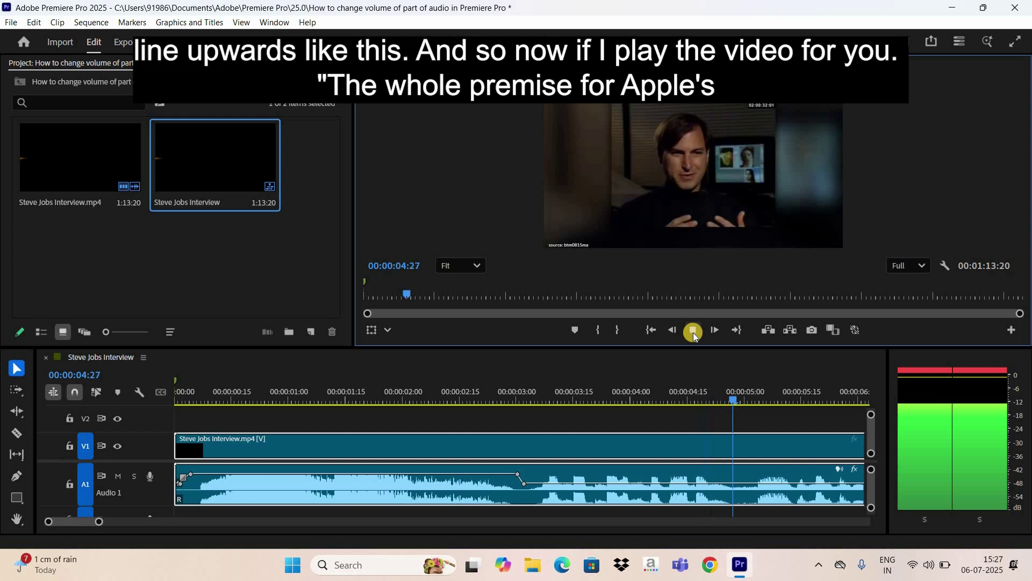
pyautogui.click(692, 332)
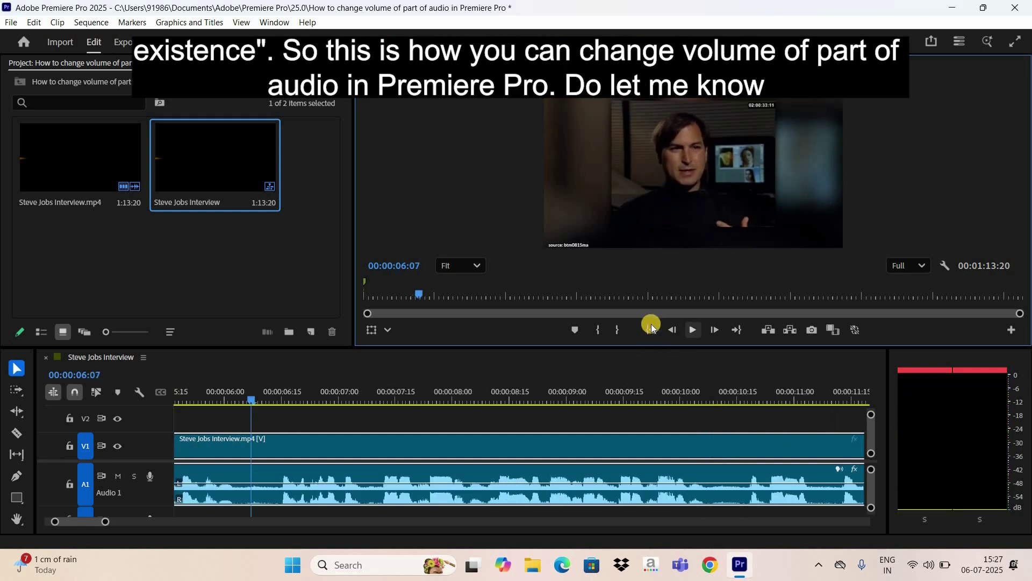
pyautogui.click(652, 326)
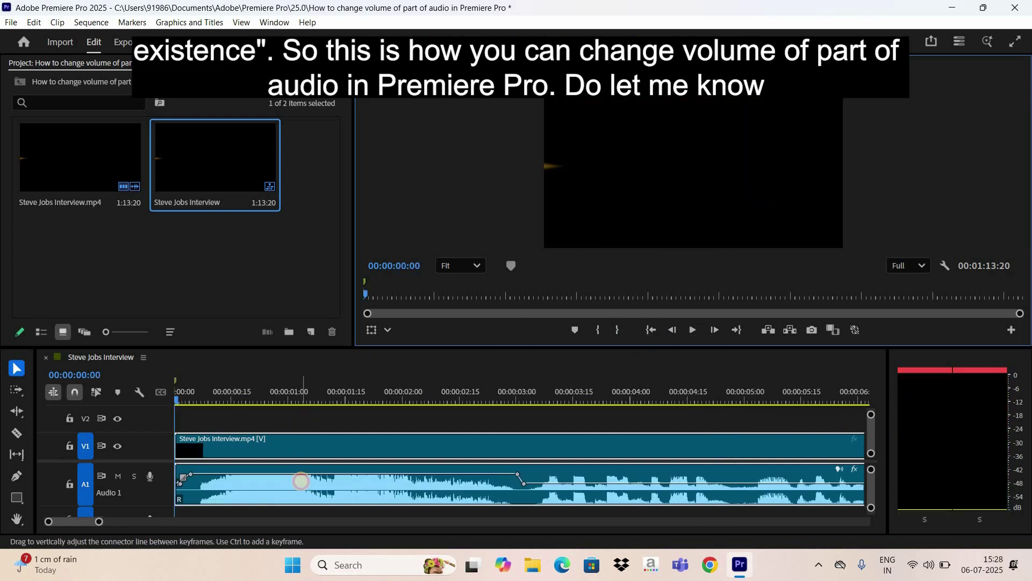
# - Lower the opening section back to -999 dB and replay it to confirm the silence
pyautogui.click(299, 495)
pyautogui.moveTo(299, 495); pyautogui.dragTo(334, 517)
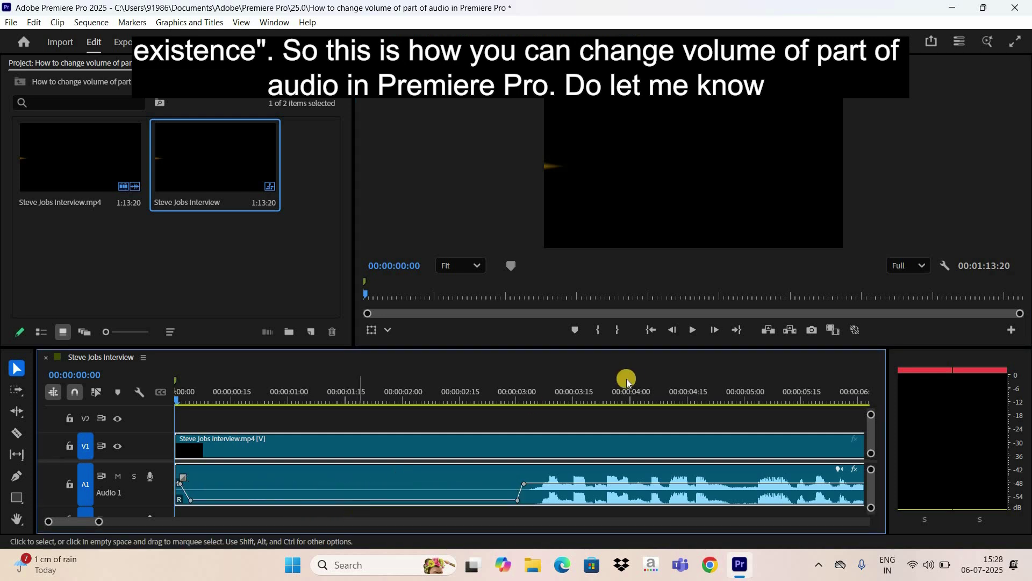
pyautogui.click(693, 330)
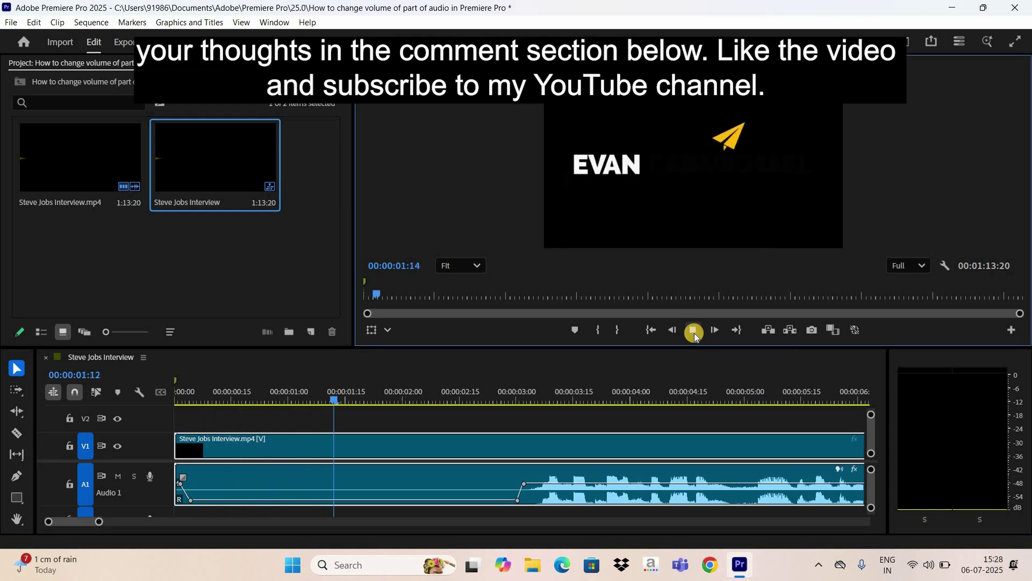
pyautogui.press('space')
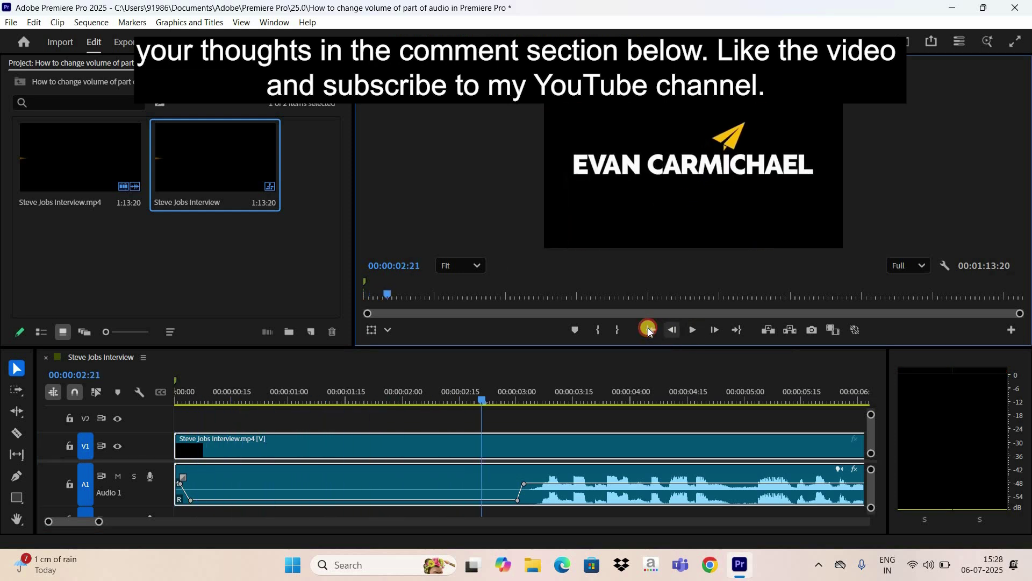
pyautogui.press('Home')
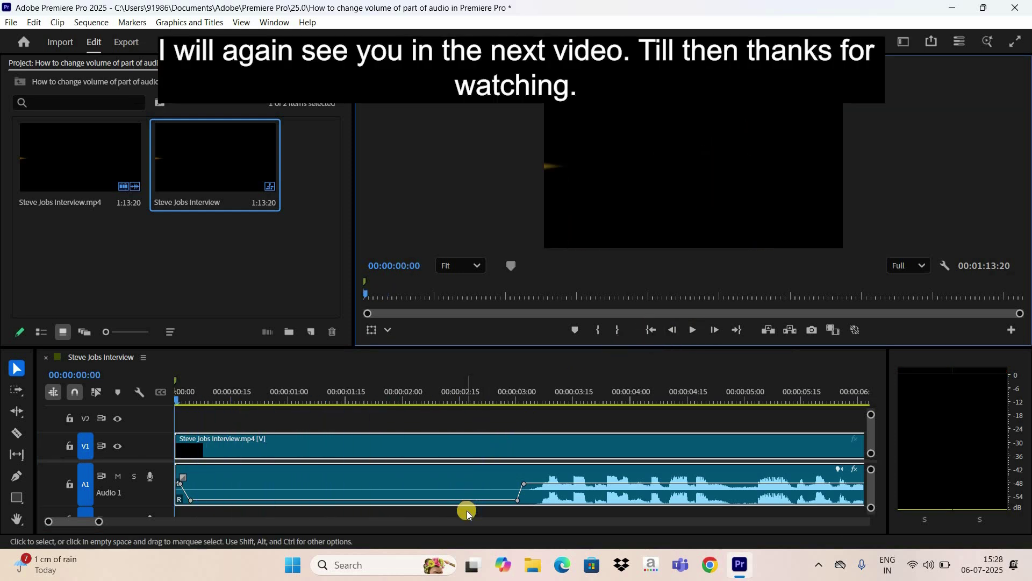